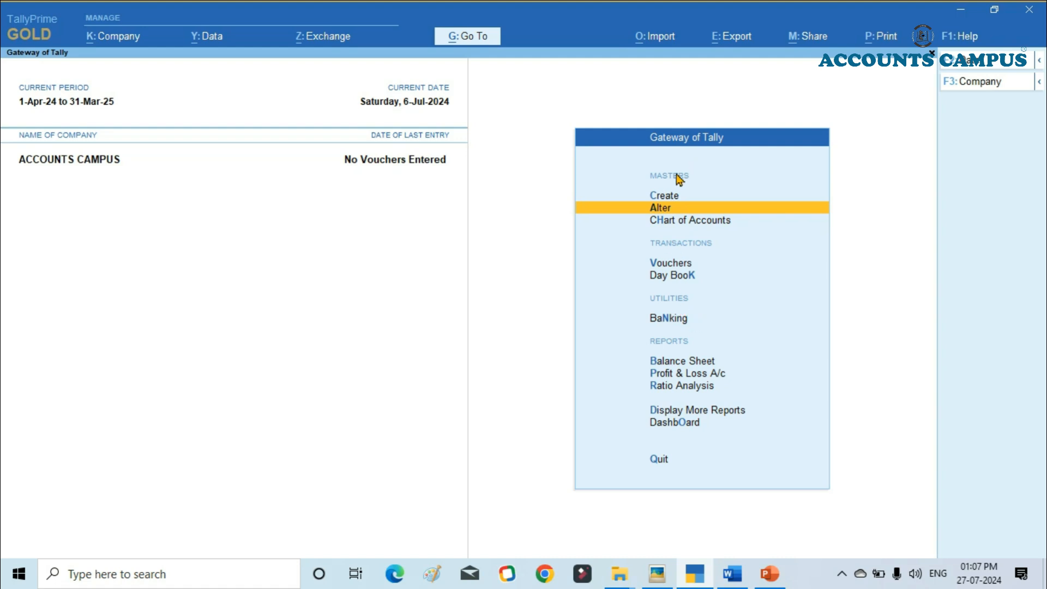
key("Up")
key("Up")
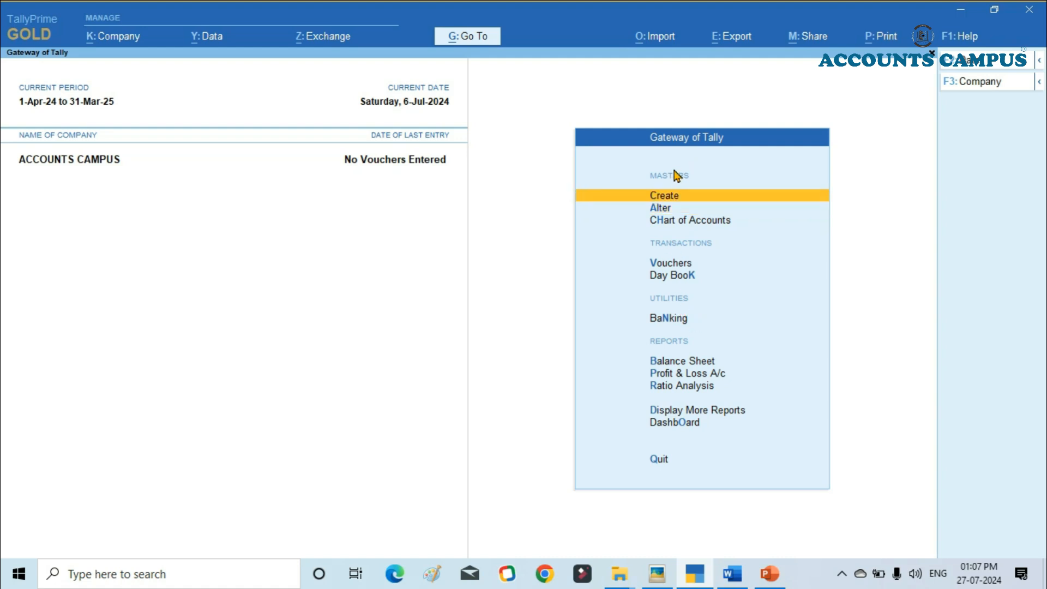
key("Down")
key("Down")
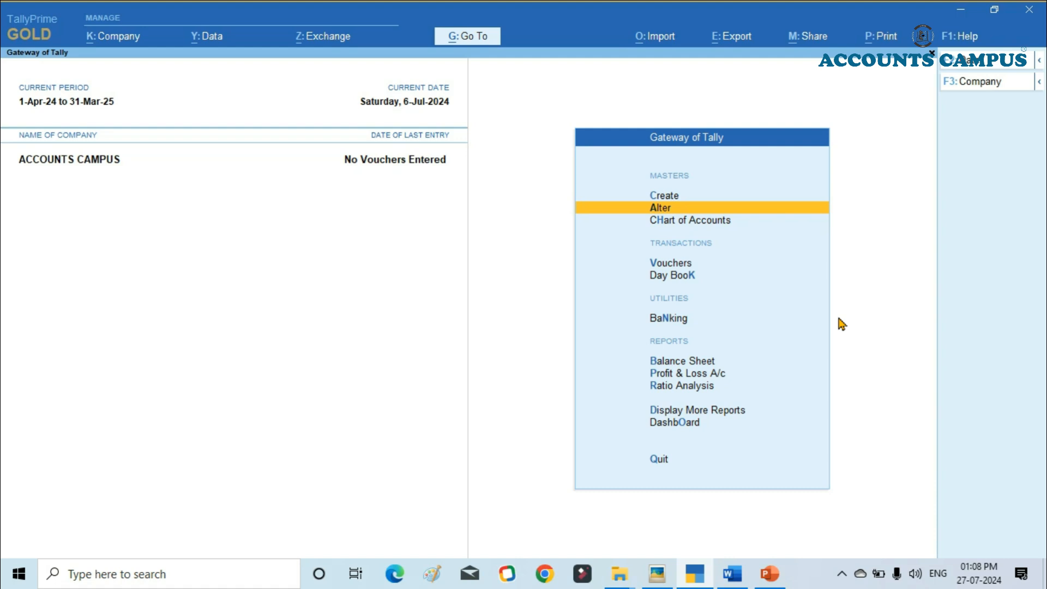
- Review the default ledger slide in Picasa Photo Viewer and examine the ledgers available for alteration in TallyPrime
left_click(656, 577)
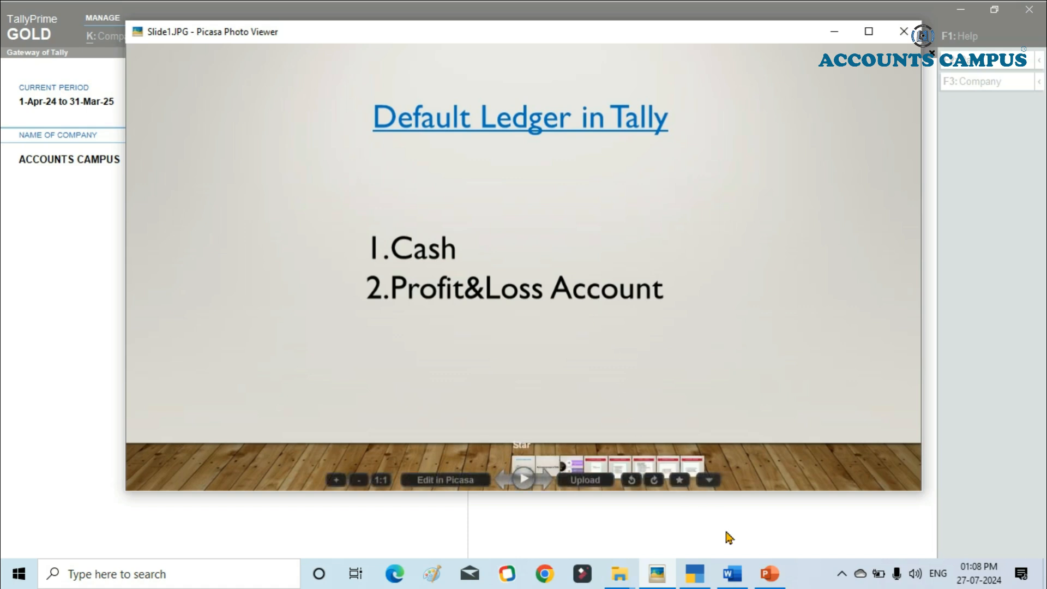
left_click(693, 576)
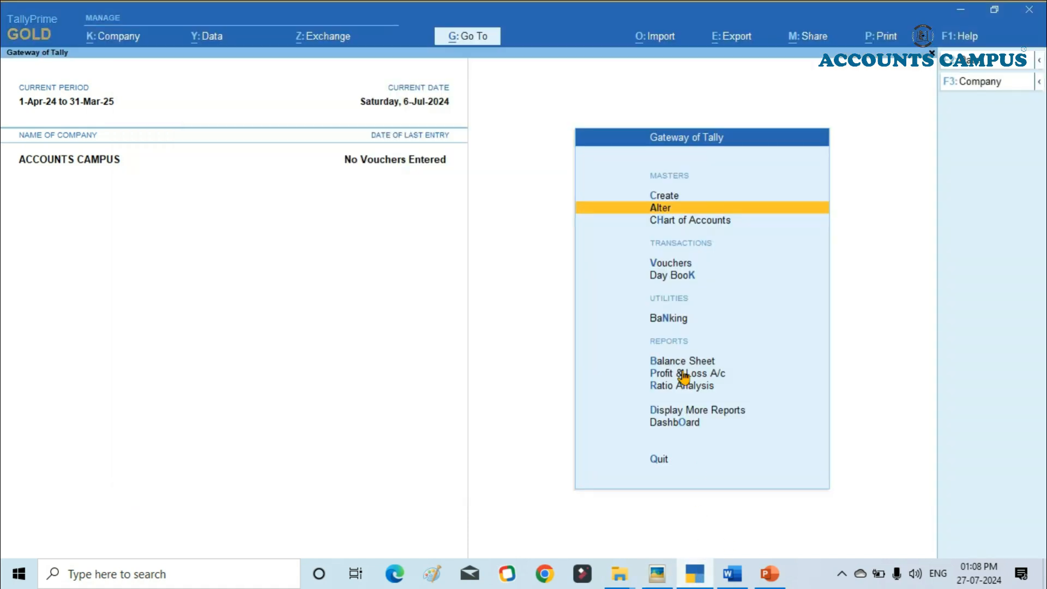
key("Up")
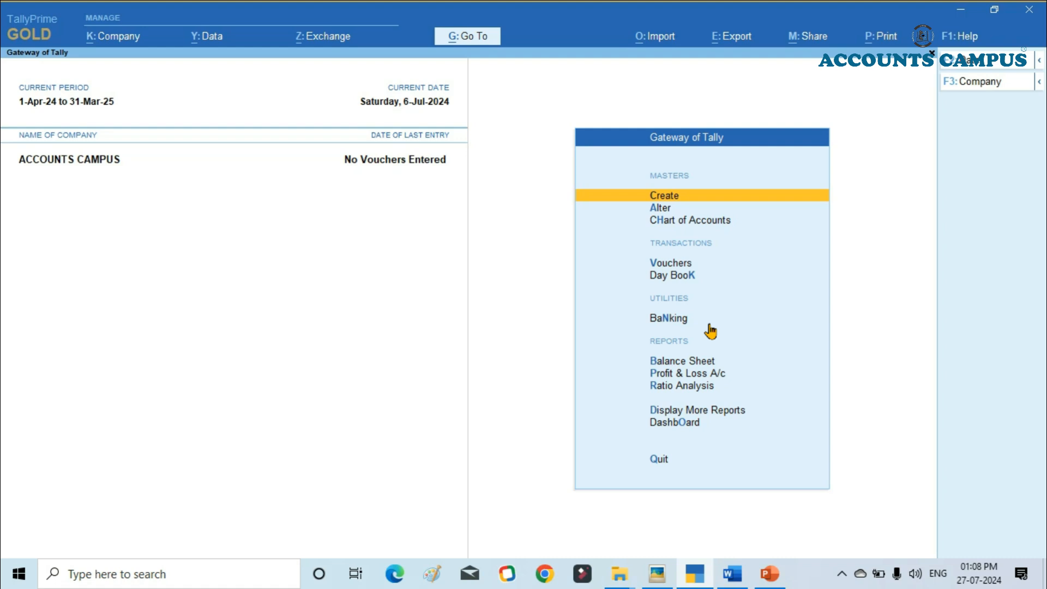
key("Down")
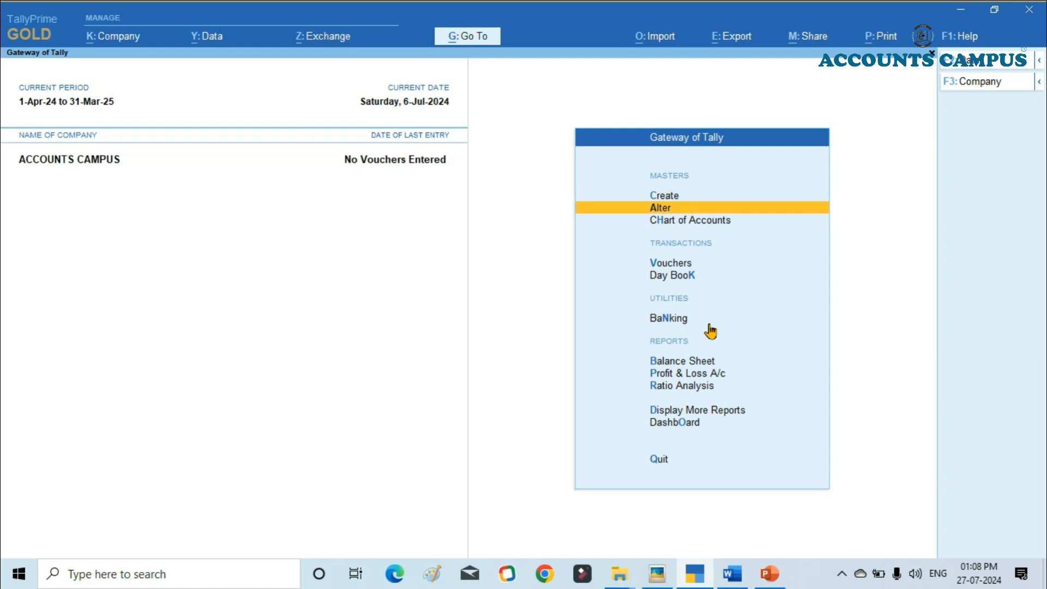
key("Return")
key("Down")
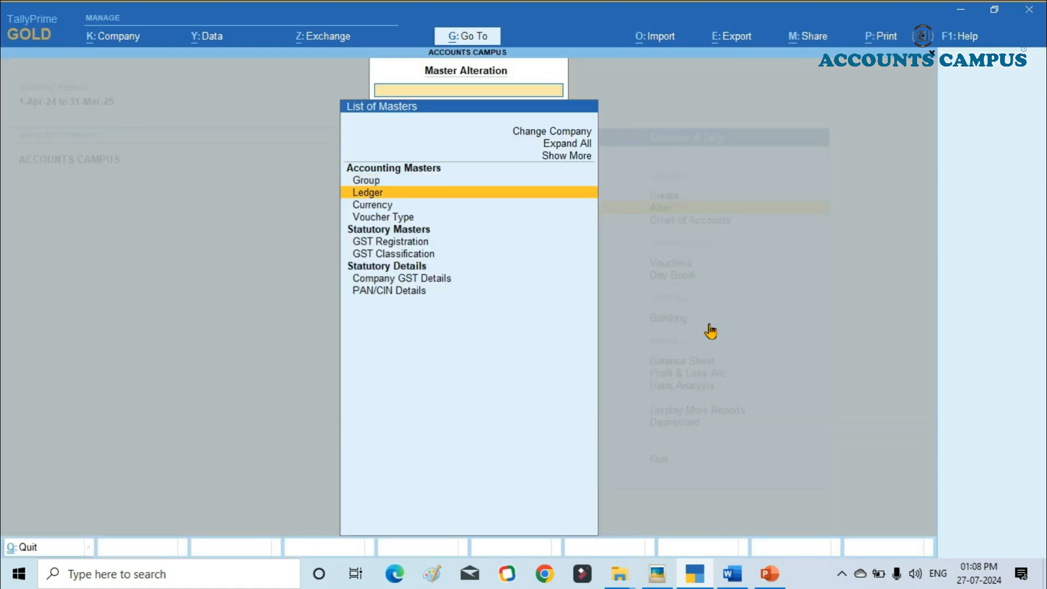
key("Return")
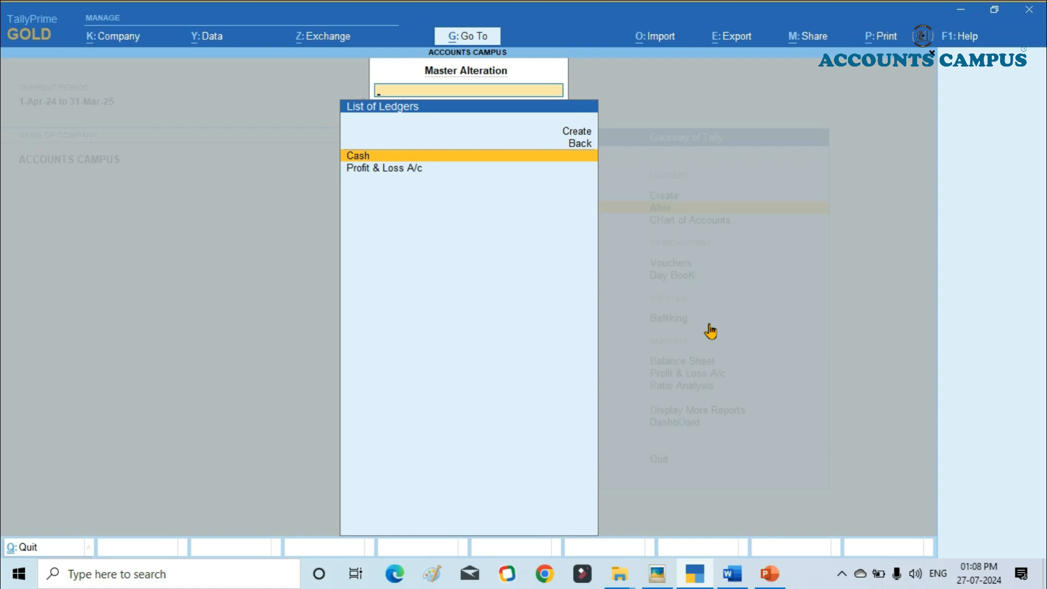
key("Down")
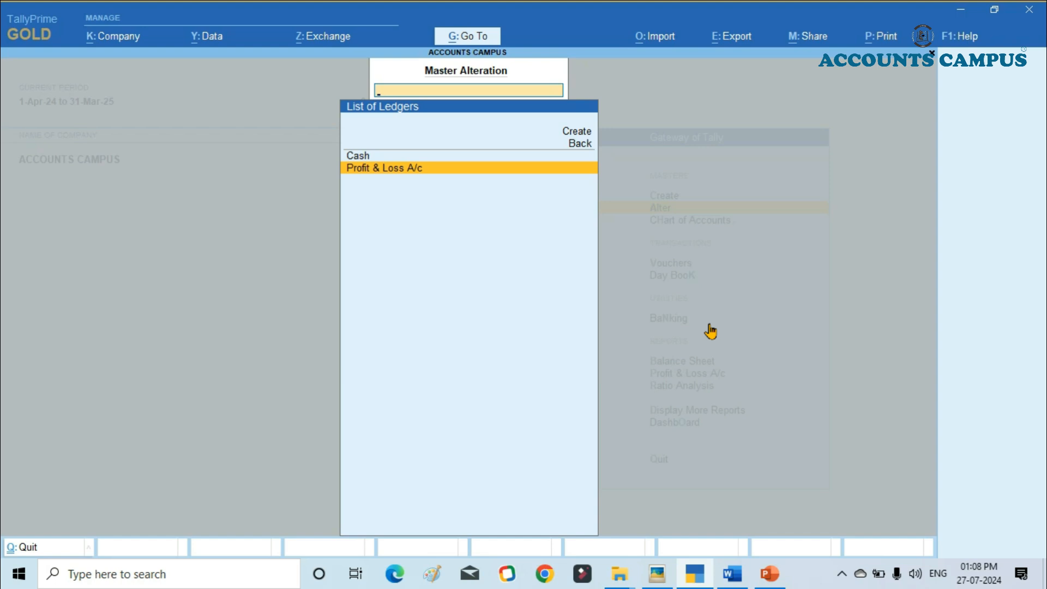
key("Escape")
key("Escape")
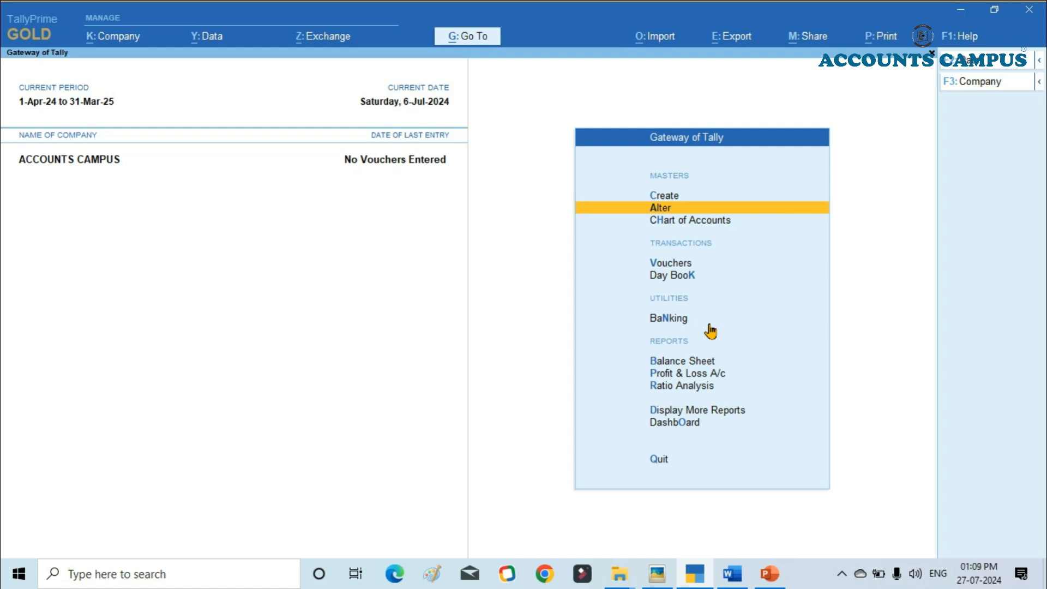
- Copy the owner's capital ledger name from the ledger classification table in Word and return to TallyPrime
left_click(732, 574)
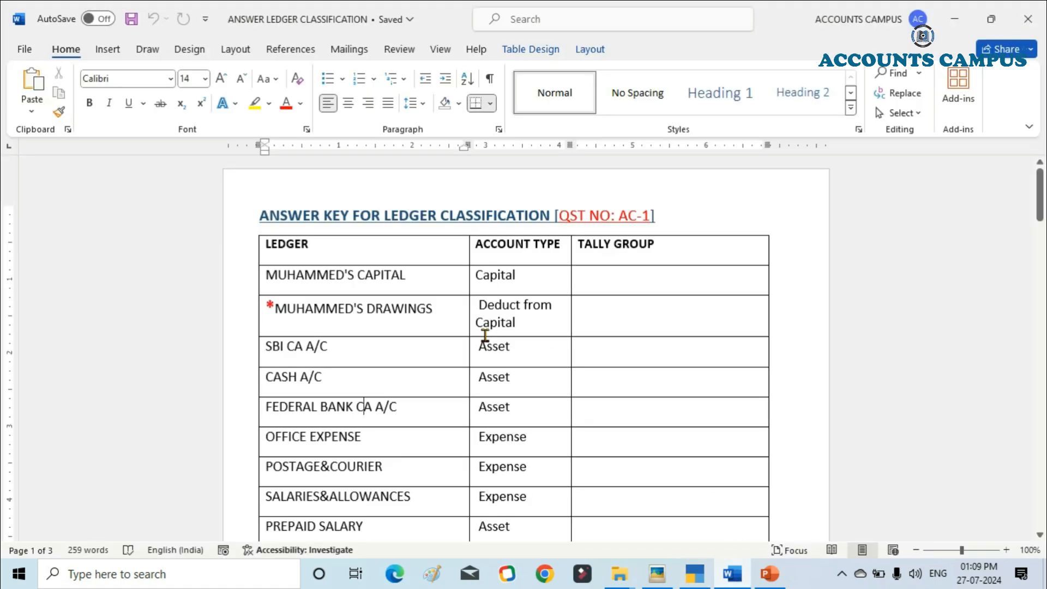
left_click_drag(414, 276, 273, 282)
key("ctrl+c")
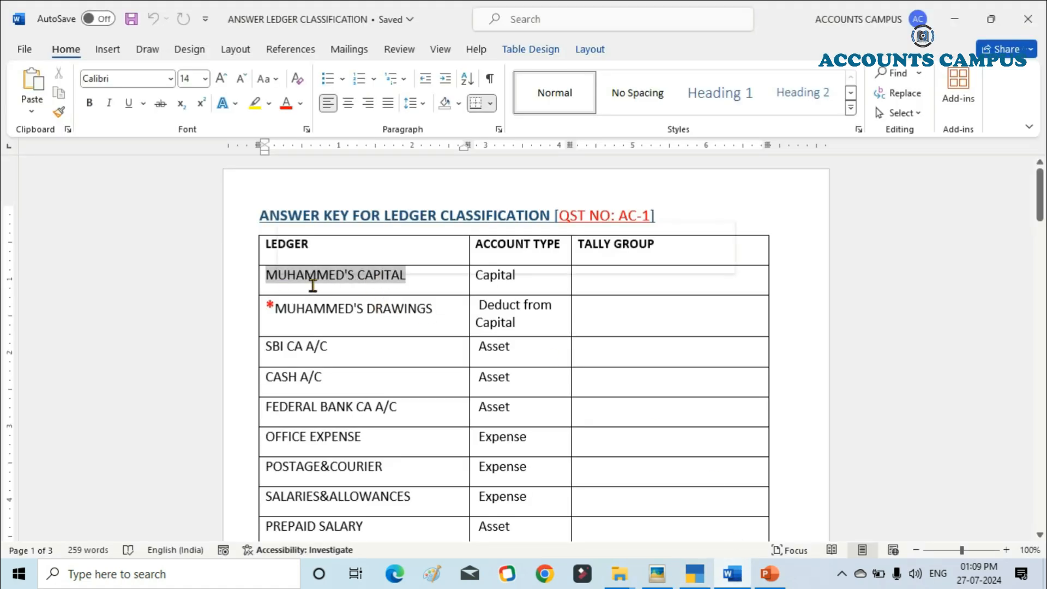
left_click(697, 583)
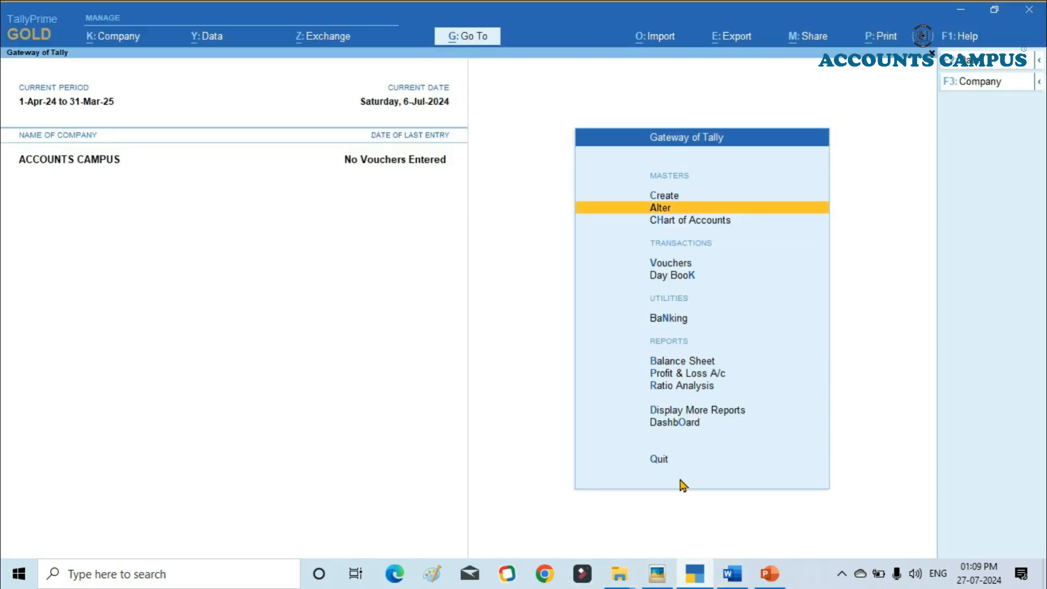
- Start creating a new ledger from the accounting masters
key("Up")
key("Return")
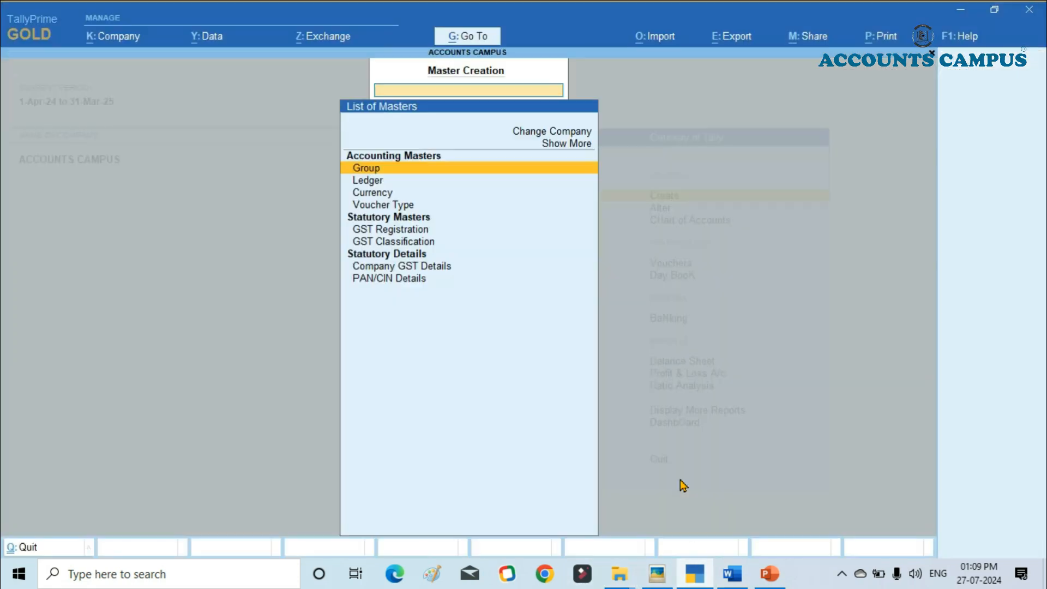
key("Down")
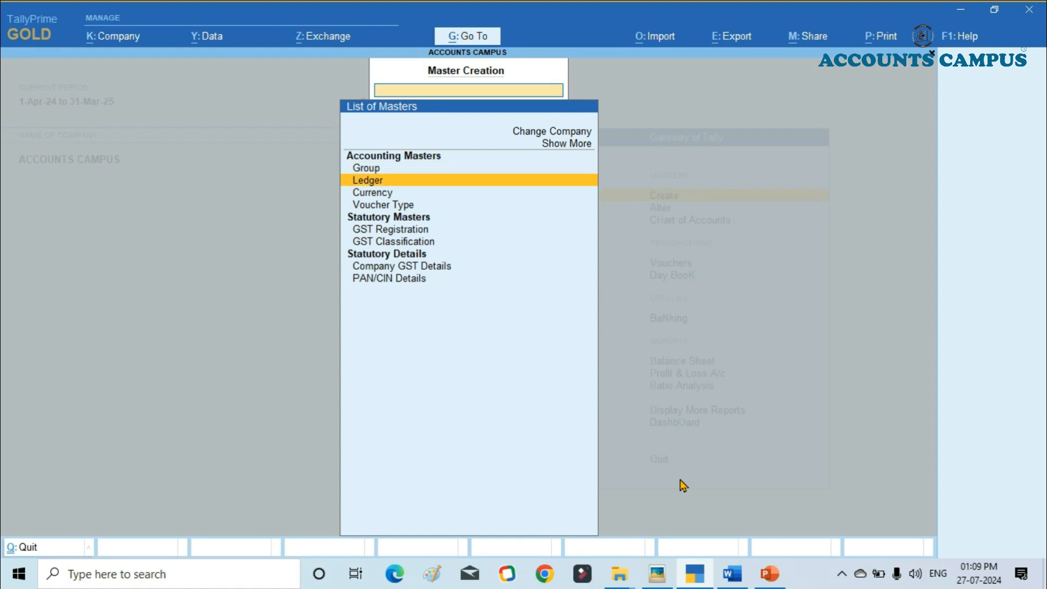
key("Return")
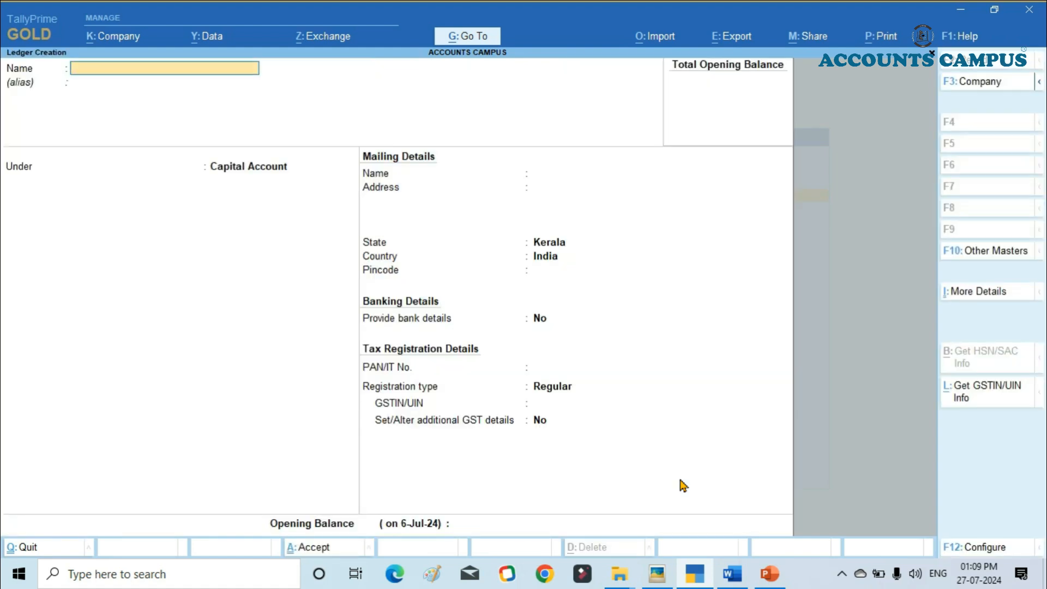
- Paste the owner's capital ledger name, leave the alias blank and bring up the group choices for the ledger
key("ctrl")
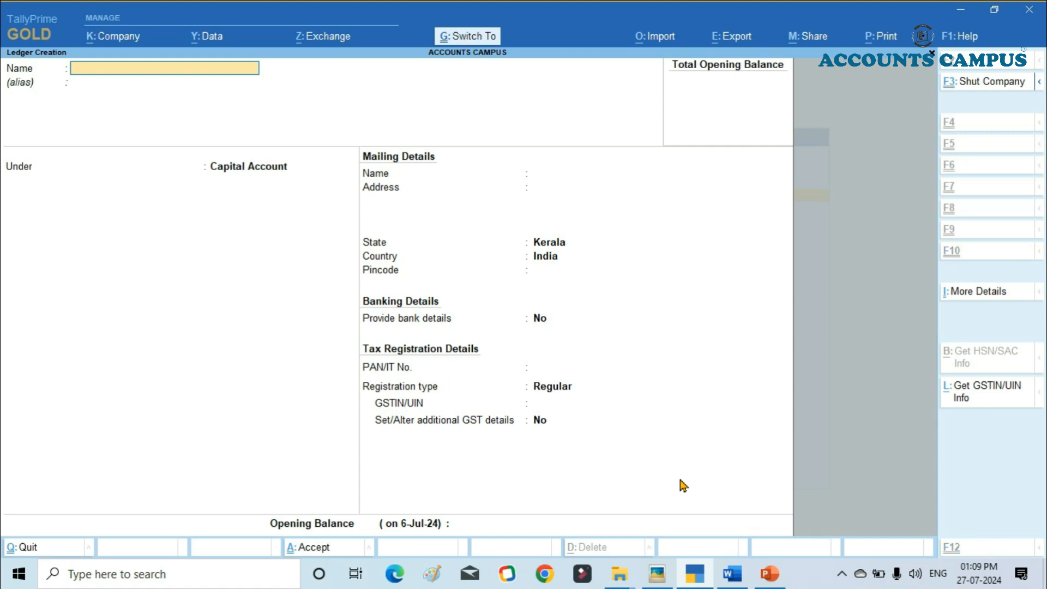
key("ctrl+v")
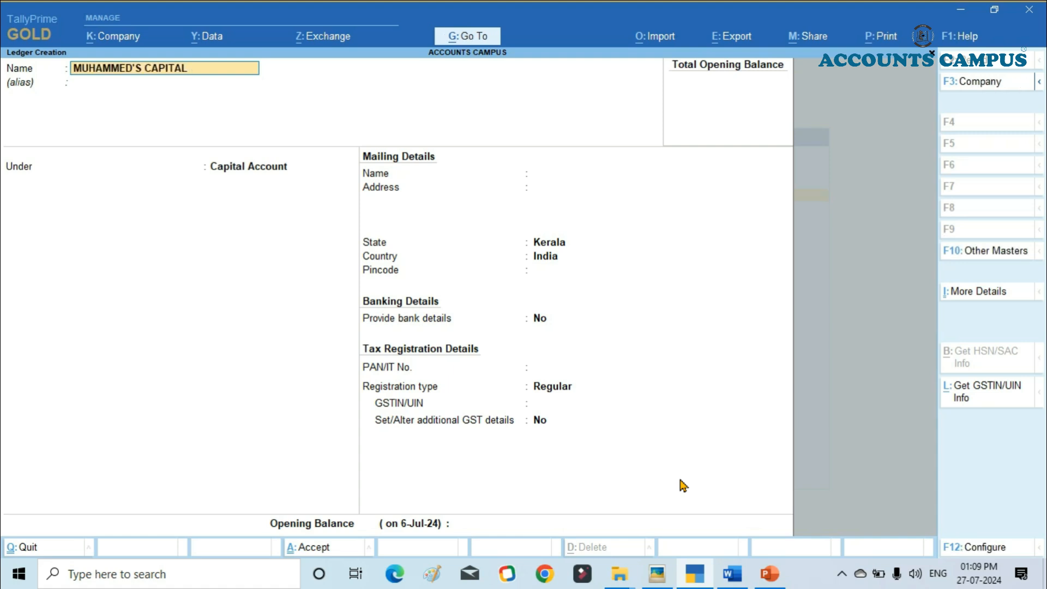
key("Return")
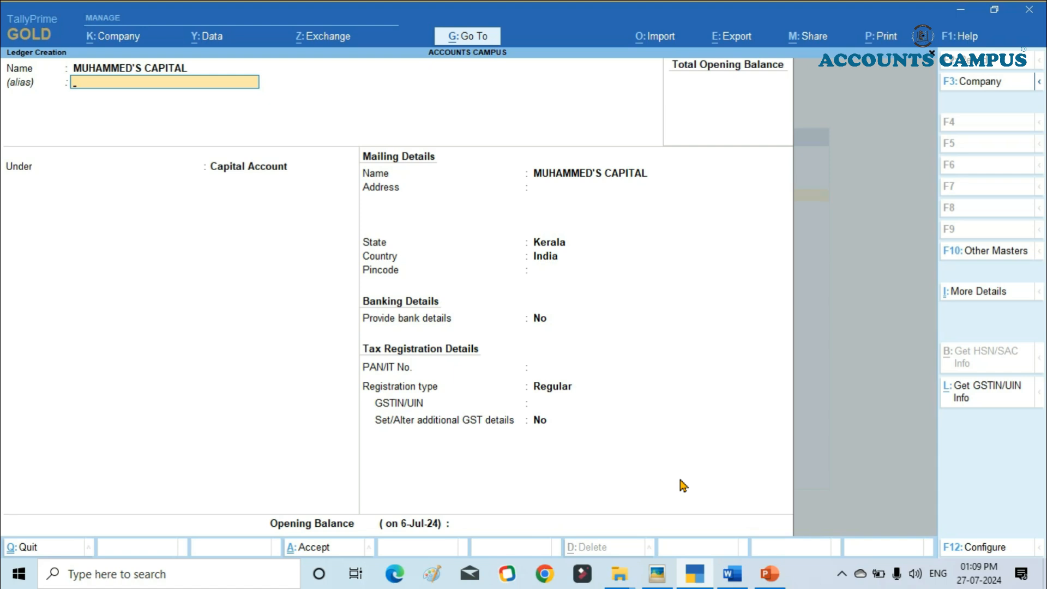
key("Return")
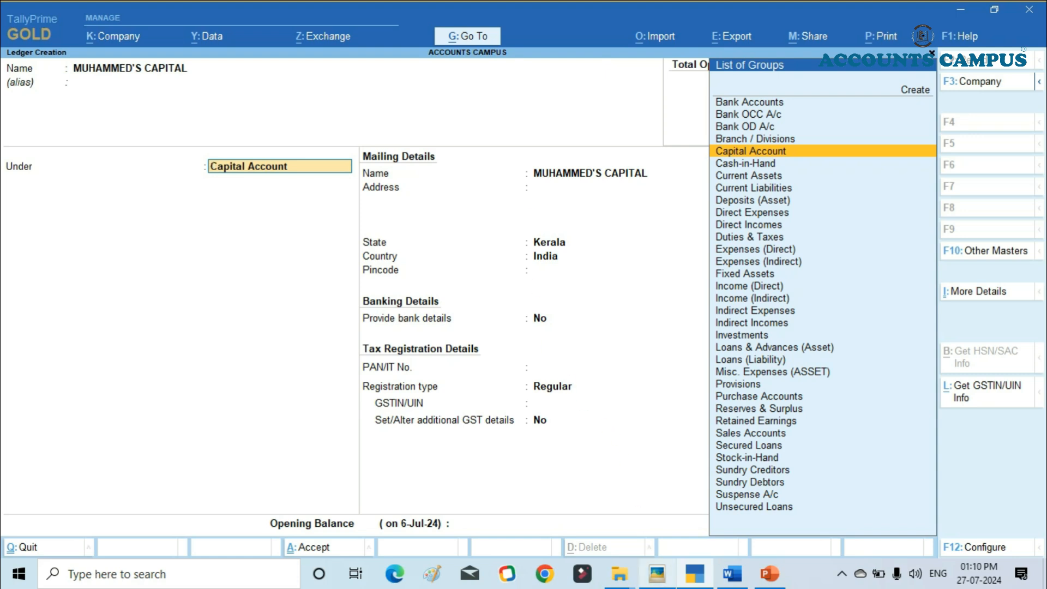
- Review the "Default Ledger in Tally" slide and the "Type of ledgers in Accounting" slide in PowerPoint, and return to TallyPrime
left_click(658, 574)
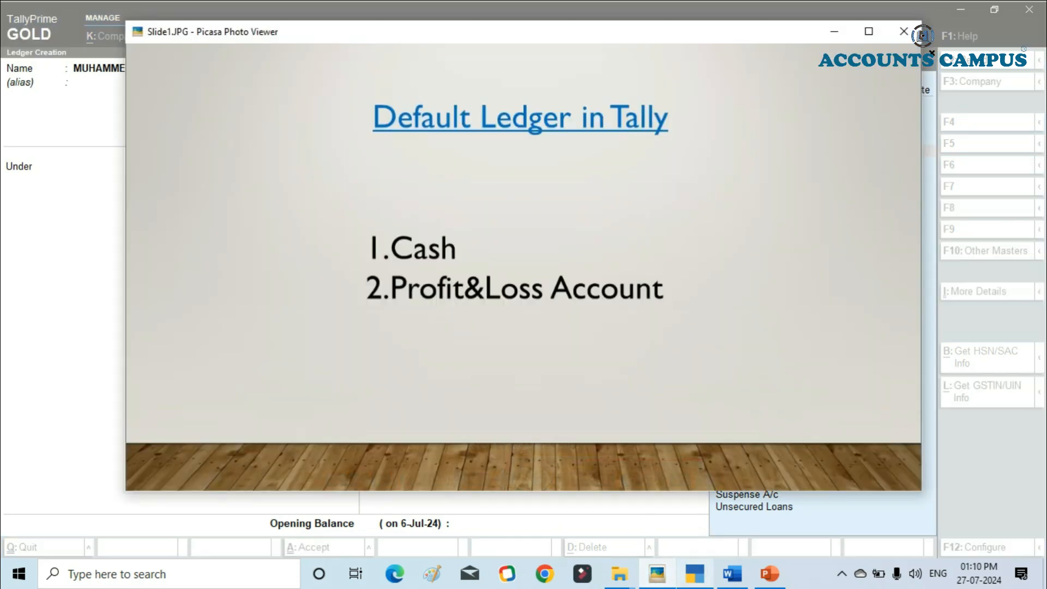
left_click(769, 574)
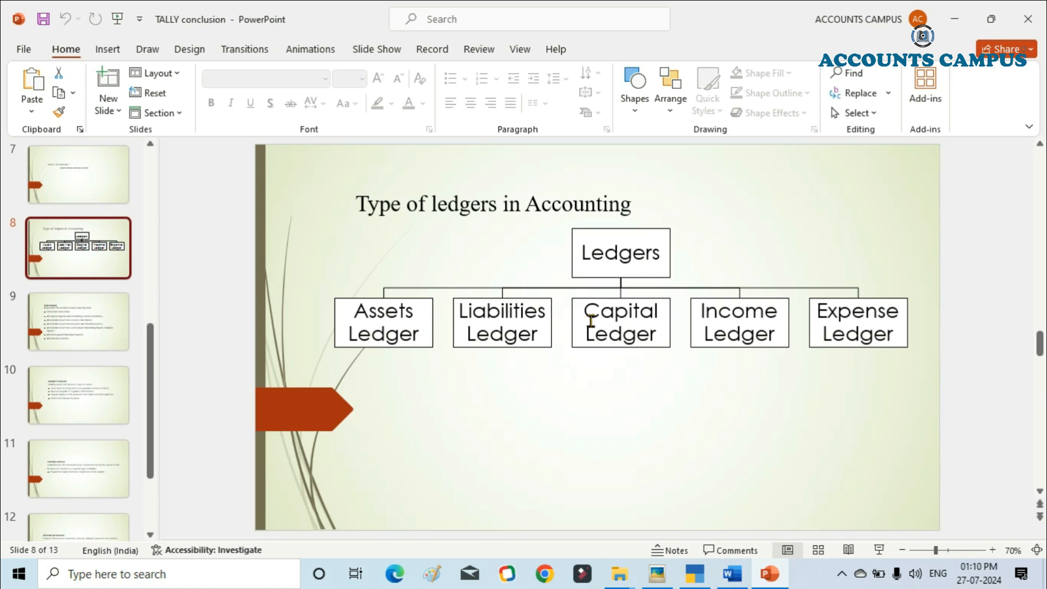
left_click(695, 573)
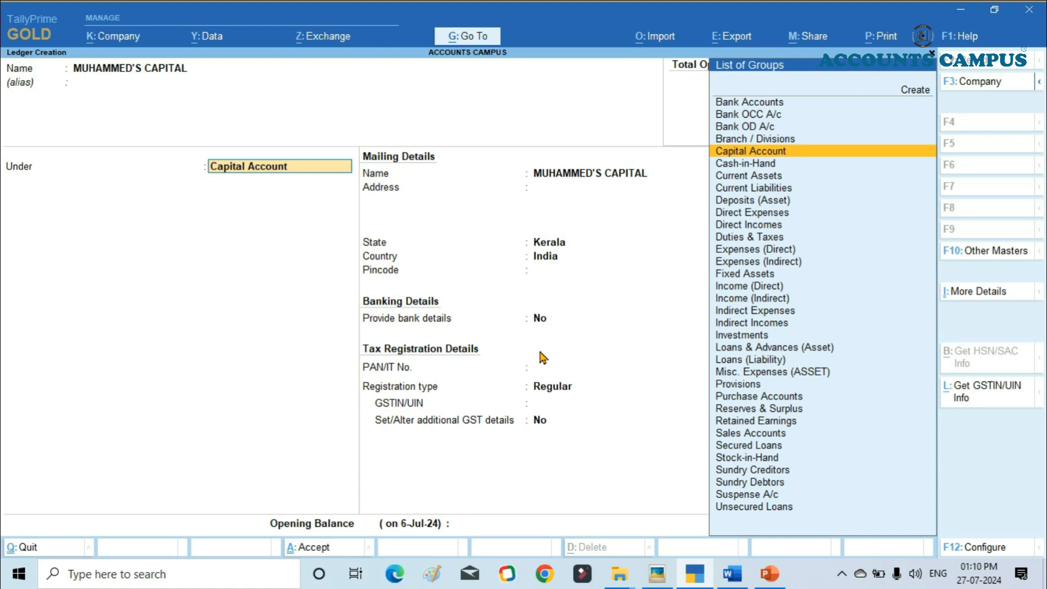
- Replace the ledger name with Office Expense and leave the alias blank
key("BackSpace")
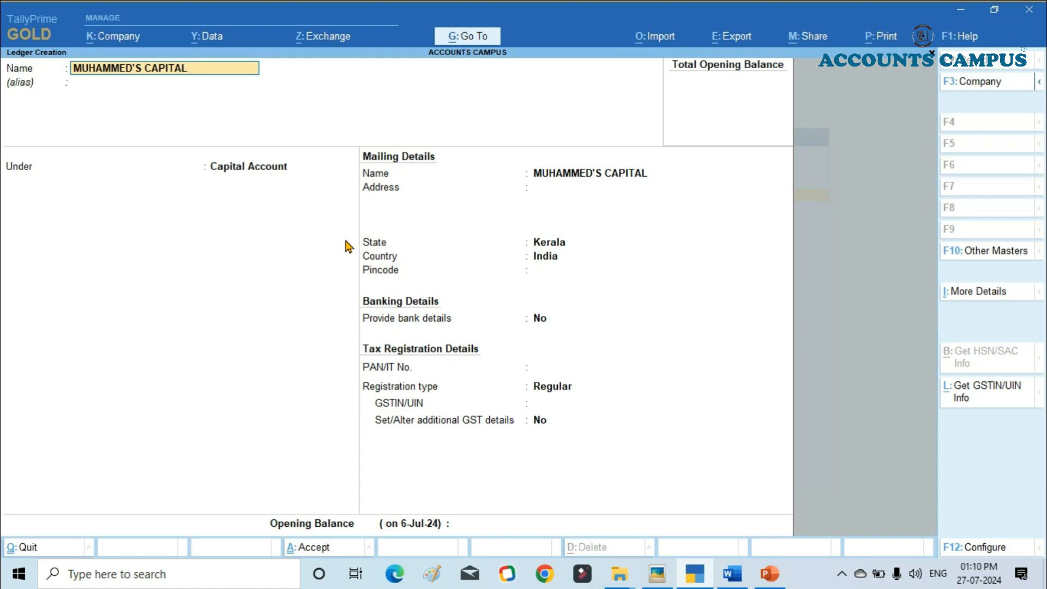
type("Office Expense")
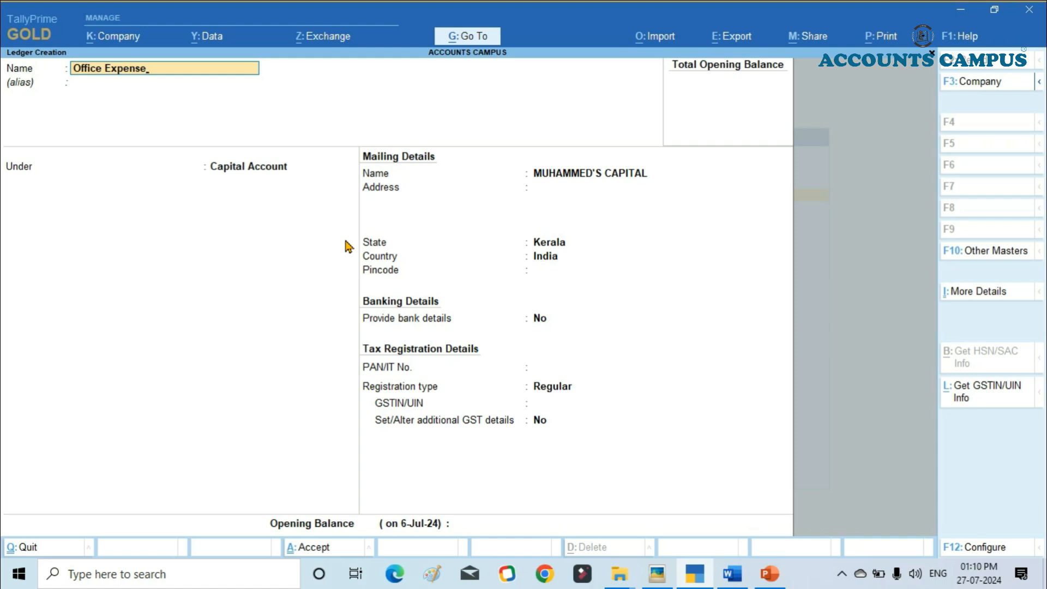
key("Return")
key("Return")
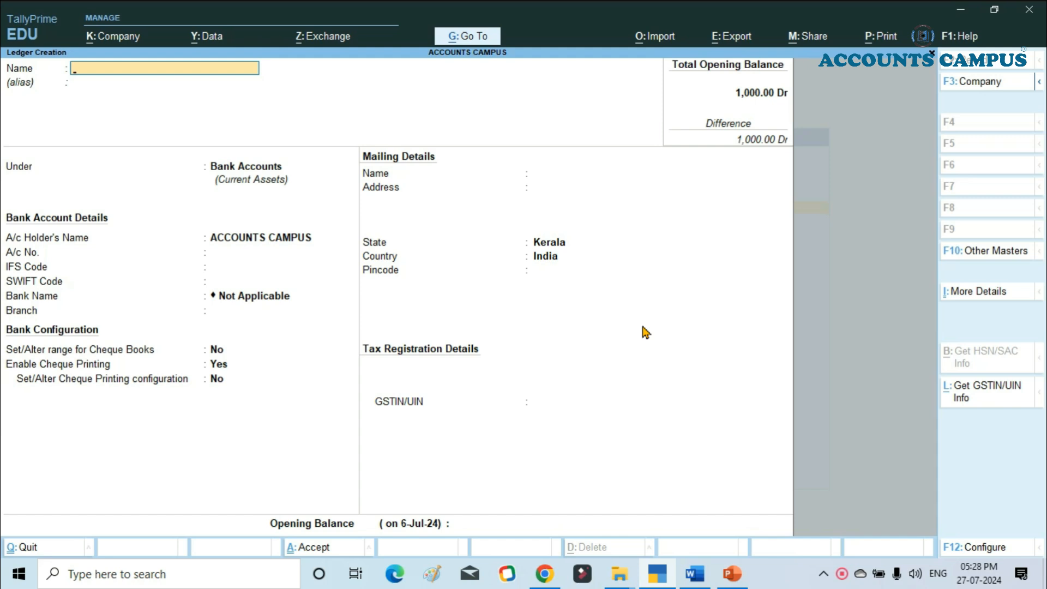
- Name the new ledger DOCTOR FEE without an alias and place it under Direct Incomes
type("DOCTOR FEE")
key("Return")
key("Return")
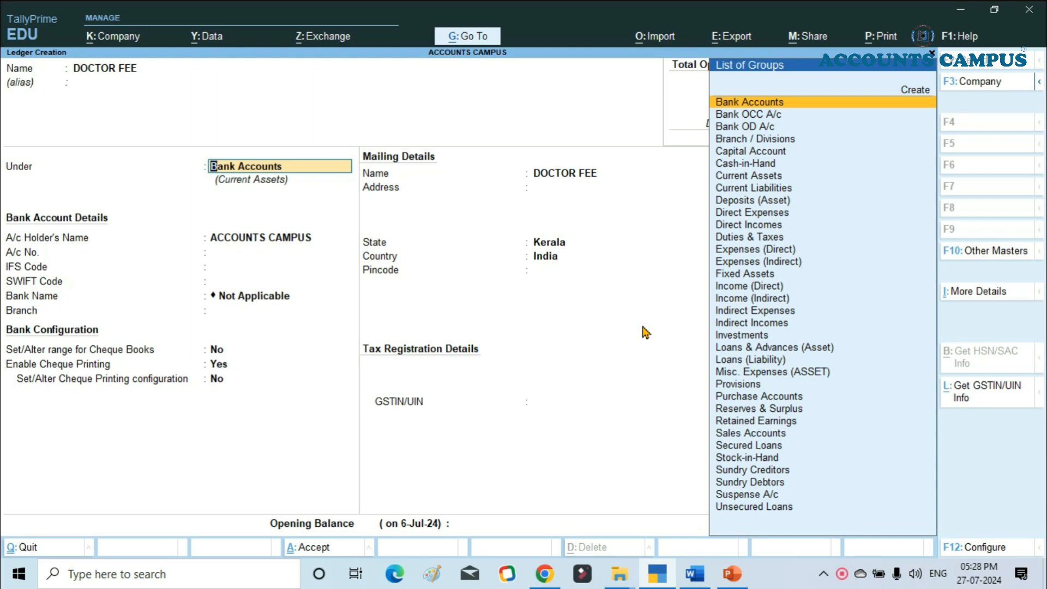
type("INCOM")
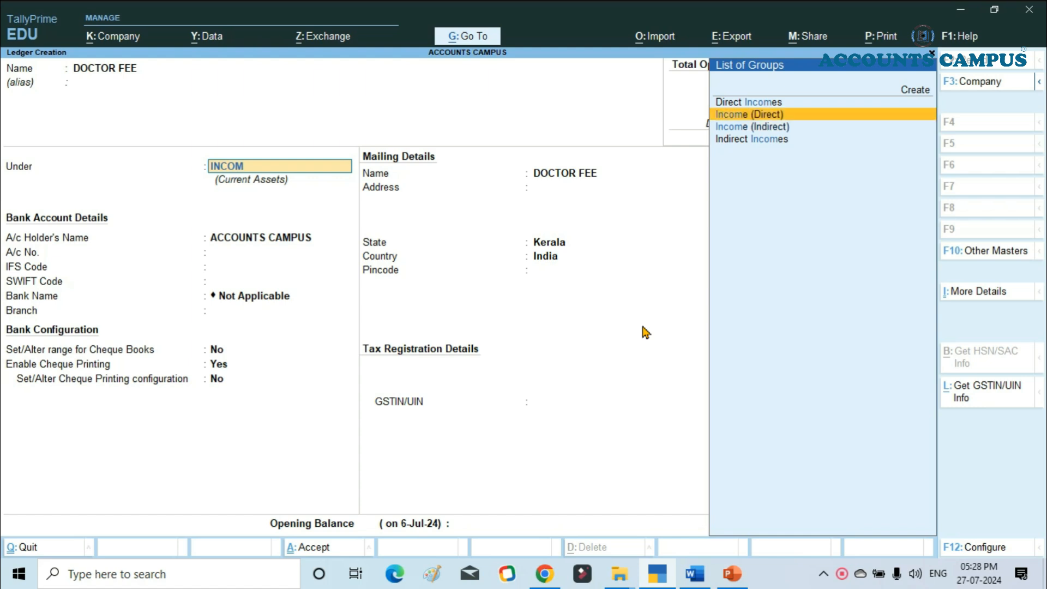
key("Up")
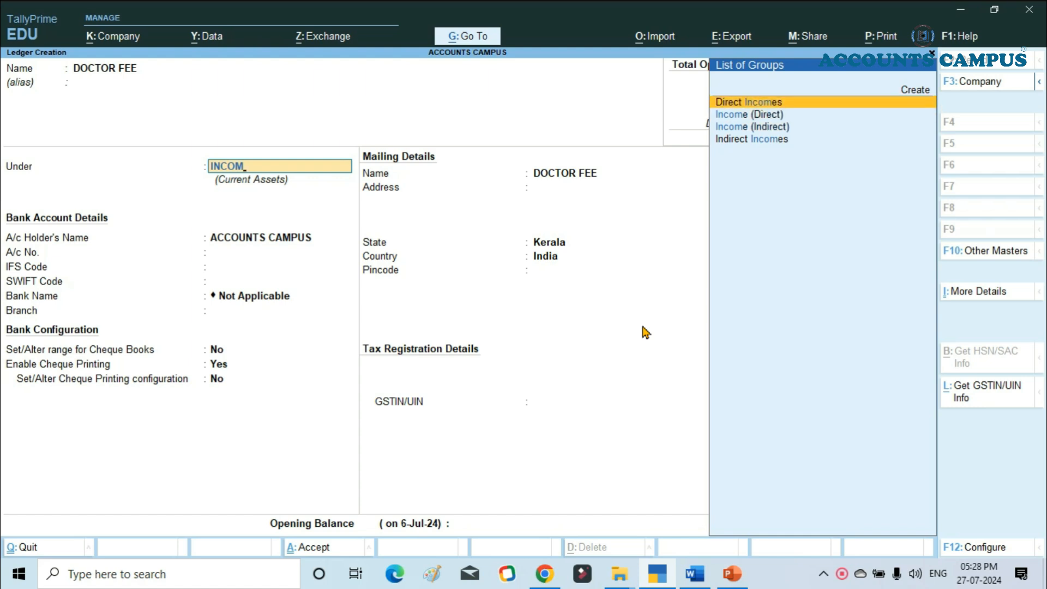
key("Return")
- Keep the default statutory and GST details, set the opening balance to 20,000 Cr and save the DOCTOR FEE ledger
key("Return")
key("Return")
key("Return")
key("Return")
key("Return")
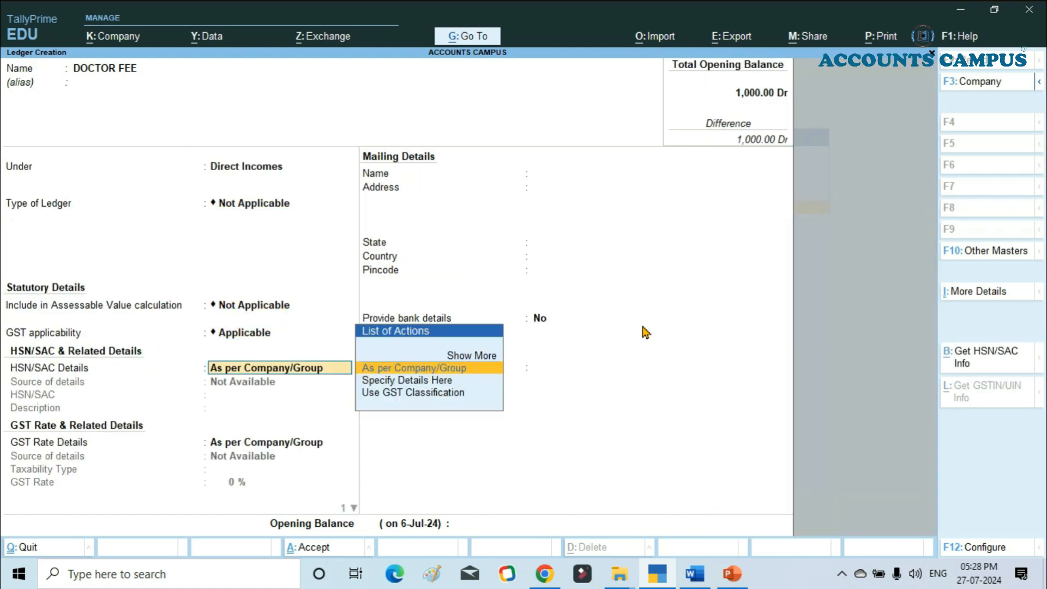
key("Return")
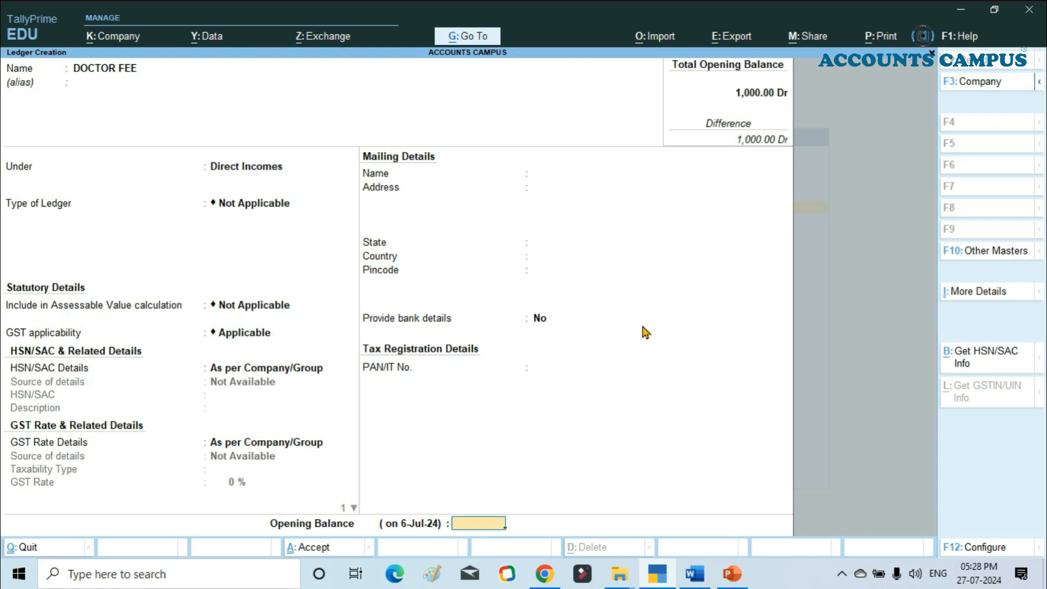
type("20000")
key("Return")
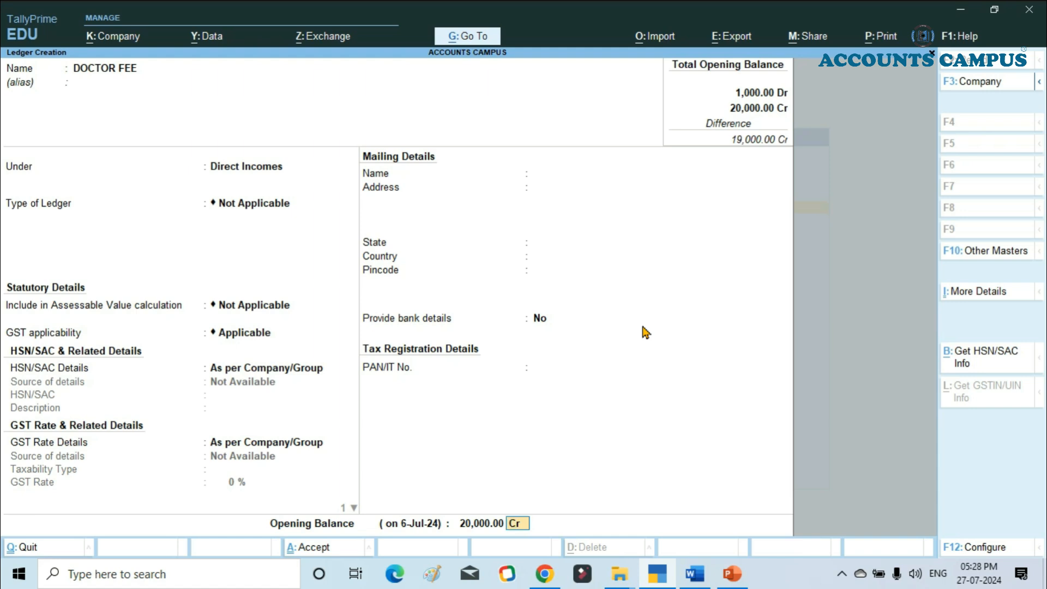
key("Return")
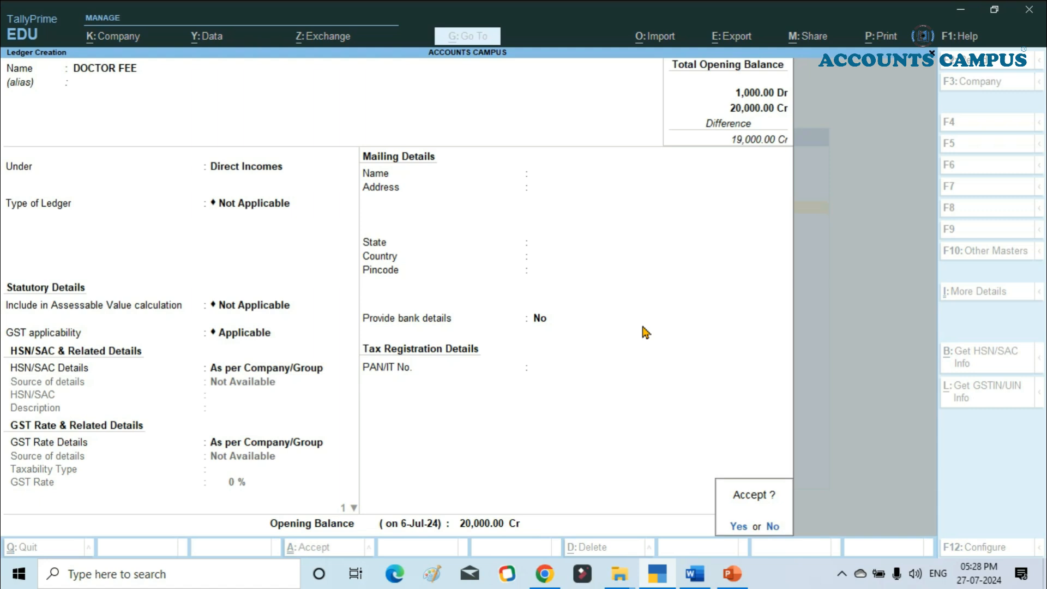
key("Return")
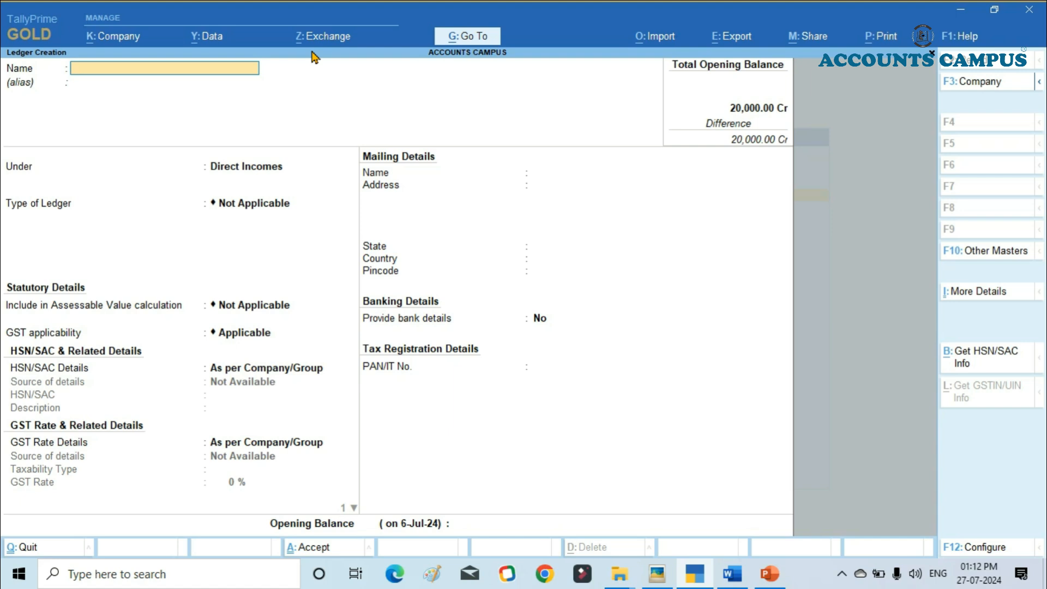
- Name the new ledger Office Expense without an alias and place it under Indirect Expenses
type("Office Expense")
key("Return")
key("Return")
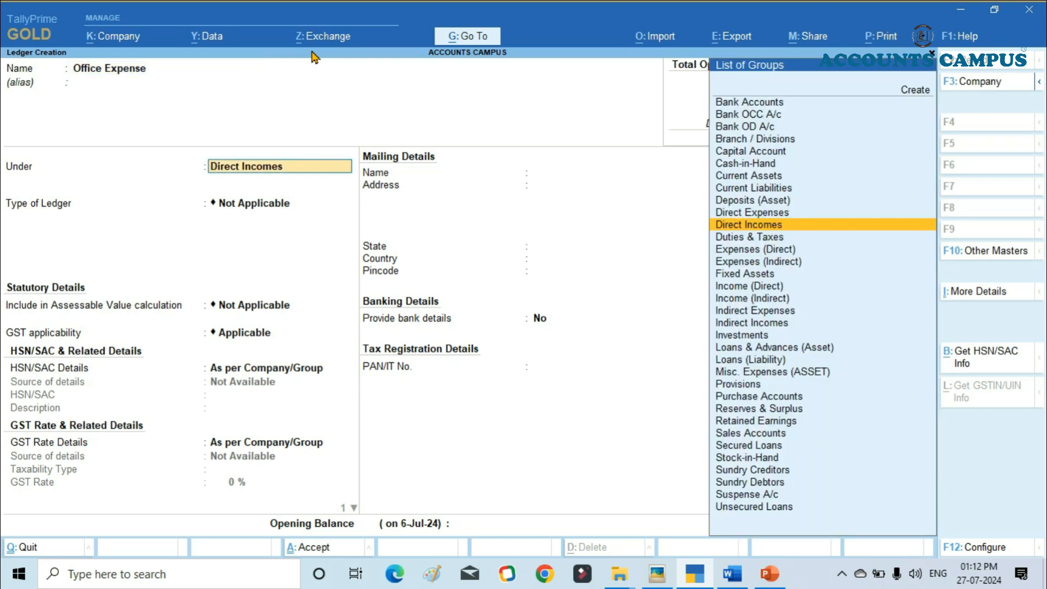
type("Exp")
key("Down")
key("Down")
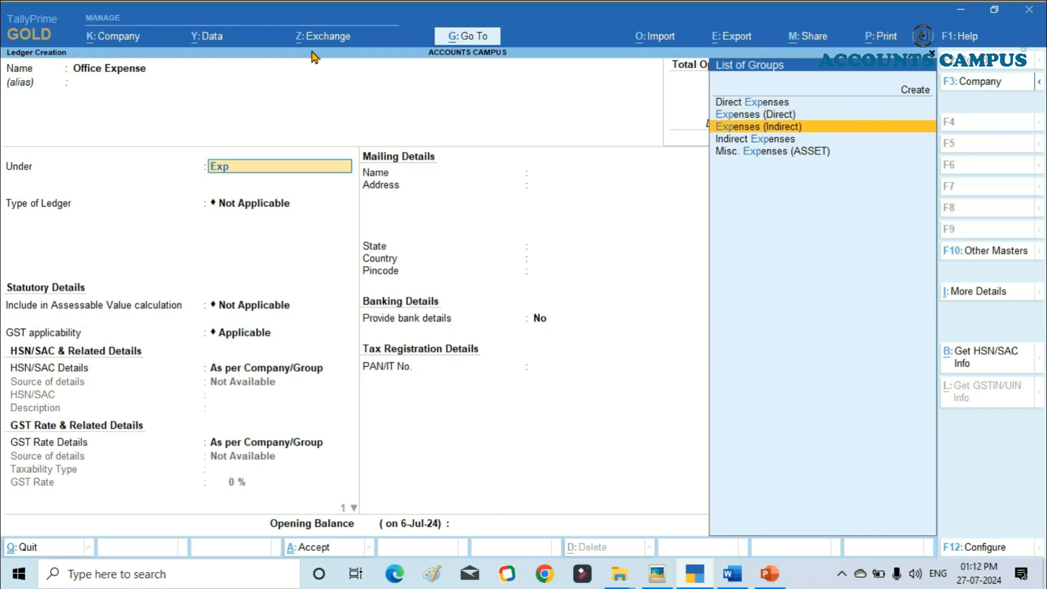
key("Down")
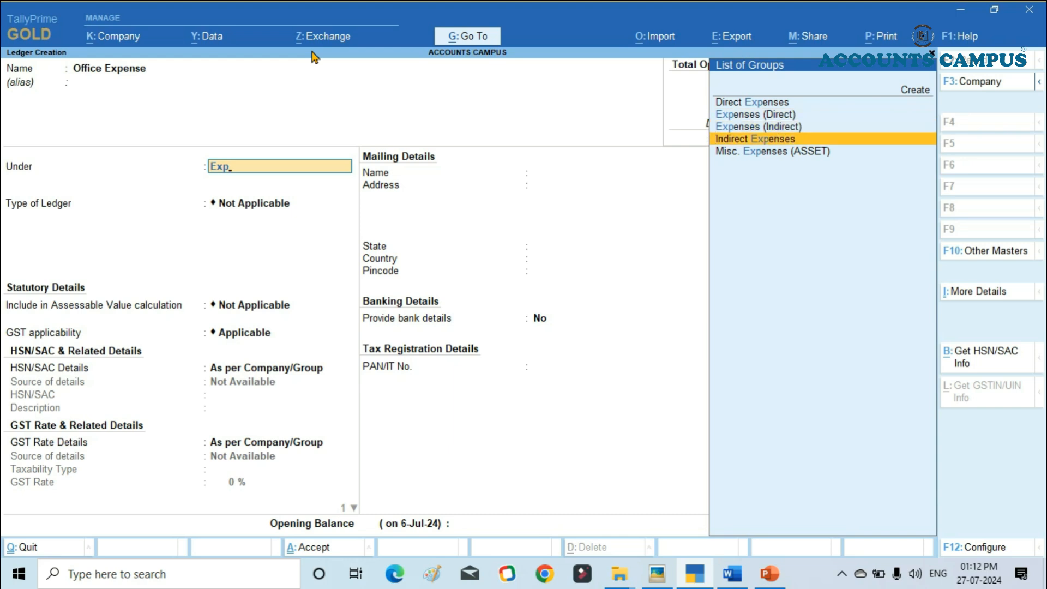
key("Return")
- Keep the default ledger details, set the opening balance to 1,000 Dr, save the Office Expense ledger and leave ledger creation
key("Return")
key("Return")
key("Return")
key("Return")
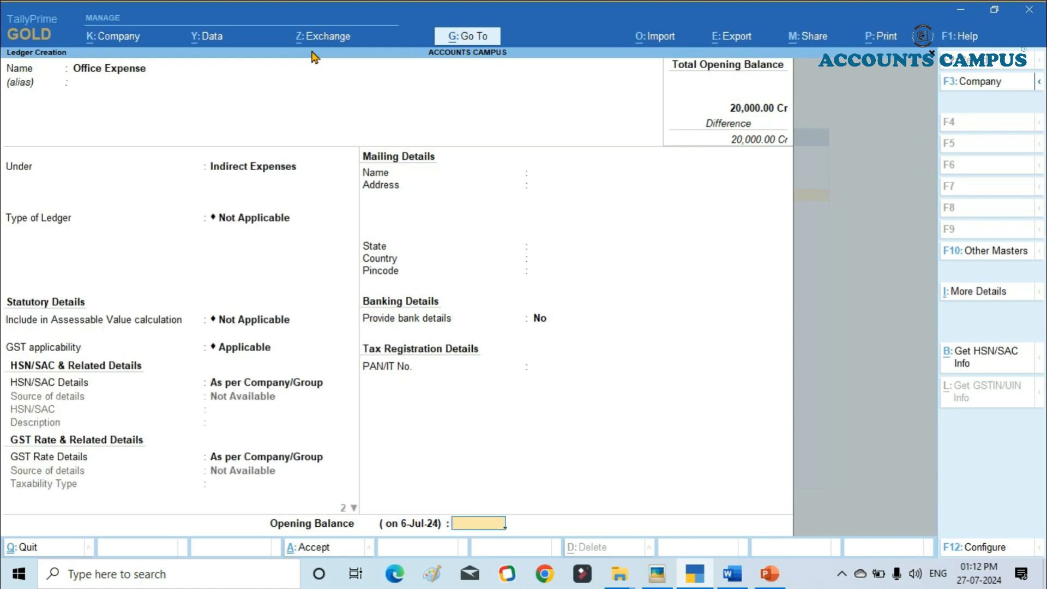
type("1000")
key("Return")
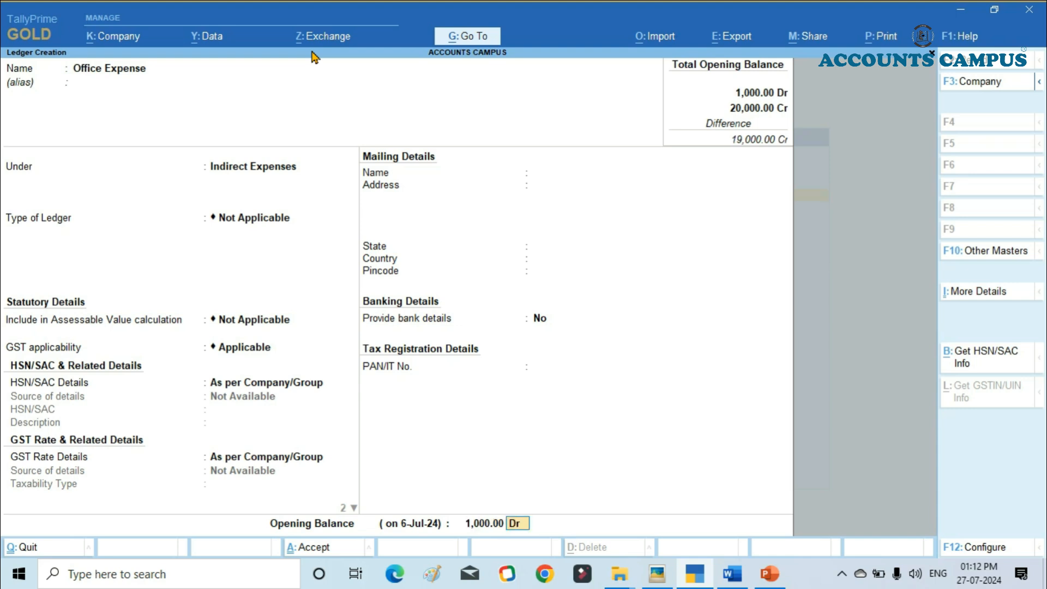
key("Return")
key("Return")
key("Escape")
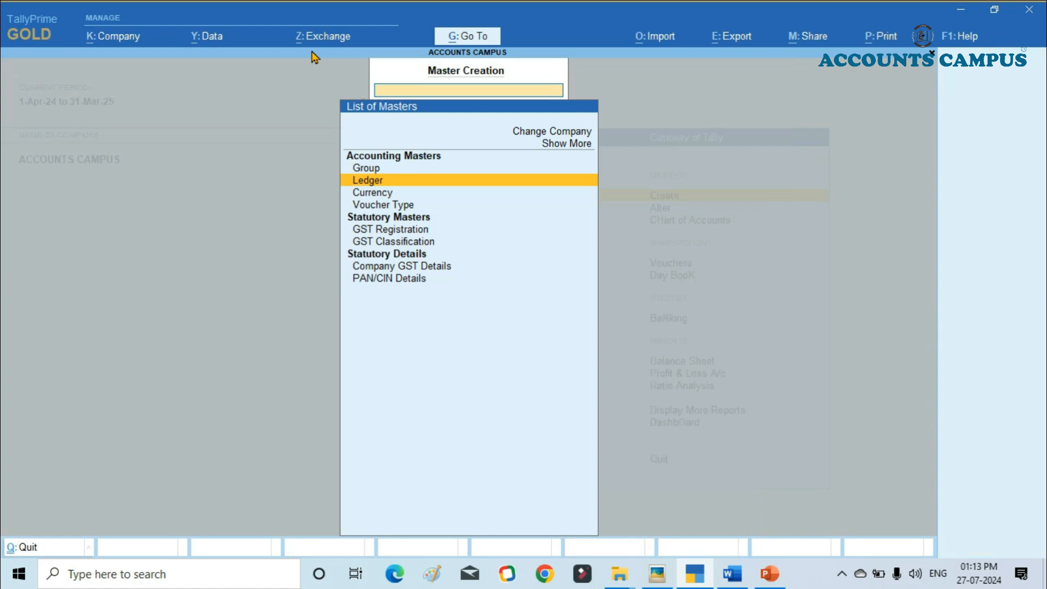
- Open the Profit & Loss A/c report from the Gateway of Tally and show it in detailed form with its individual ledgers
key("Escape")
key("Down")
key("Down")
key("Down")
key("Down")
key("Down")
key("Down")
key("Down")
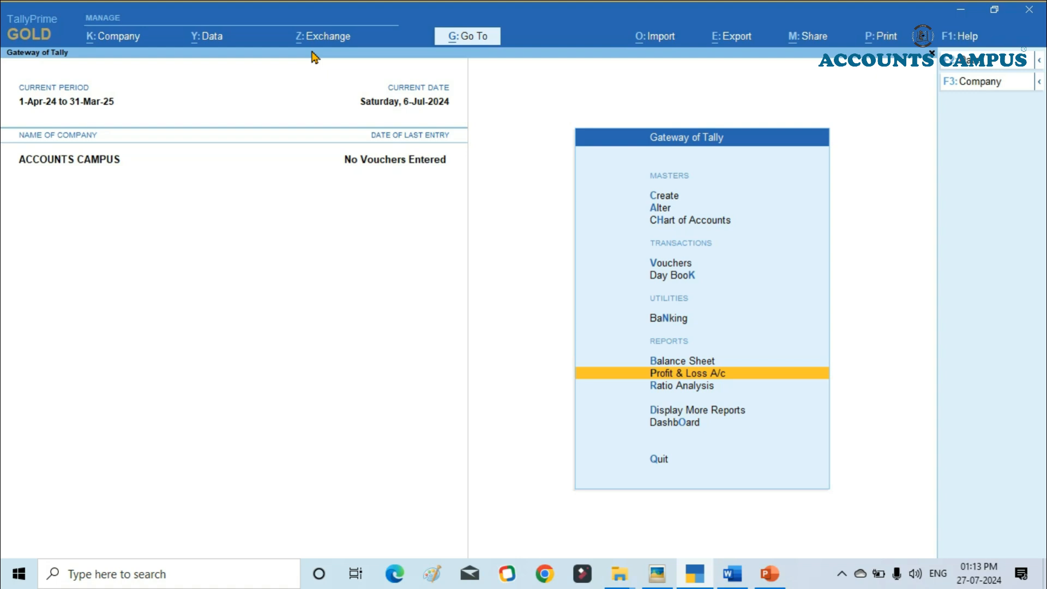
key("Return")
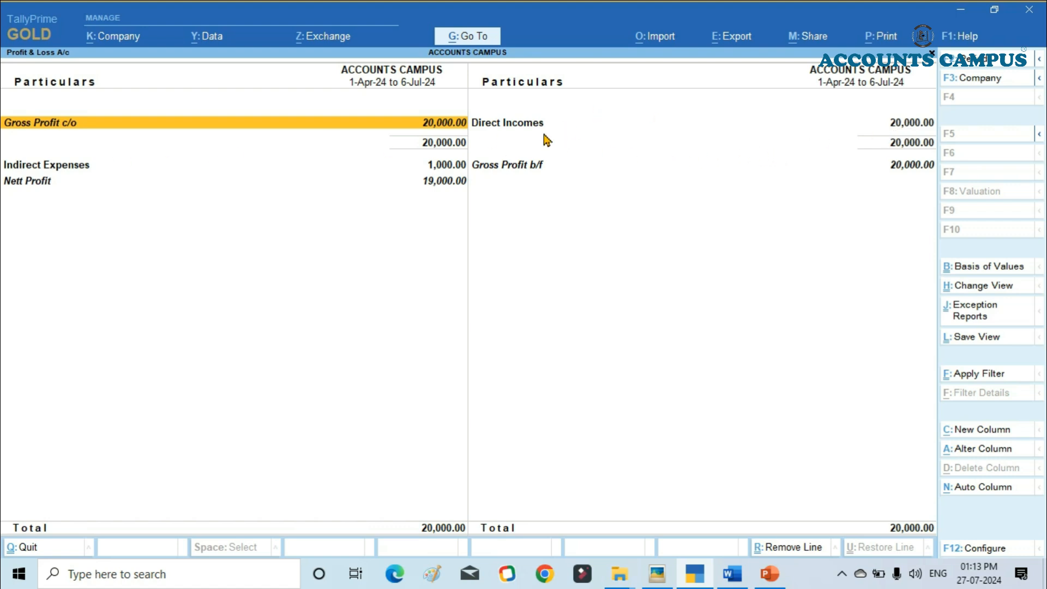
key("alt")
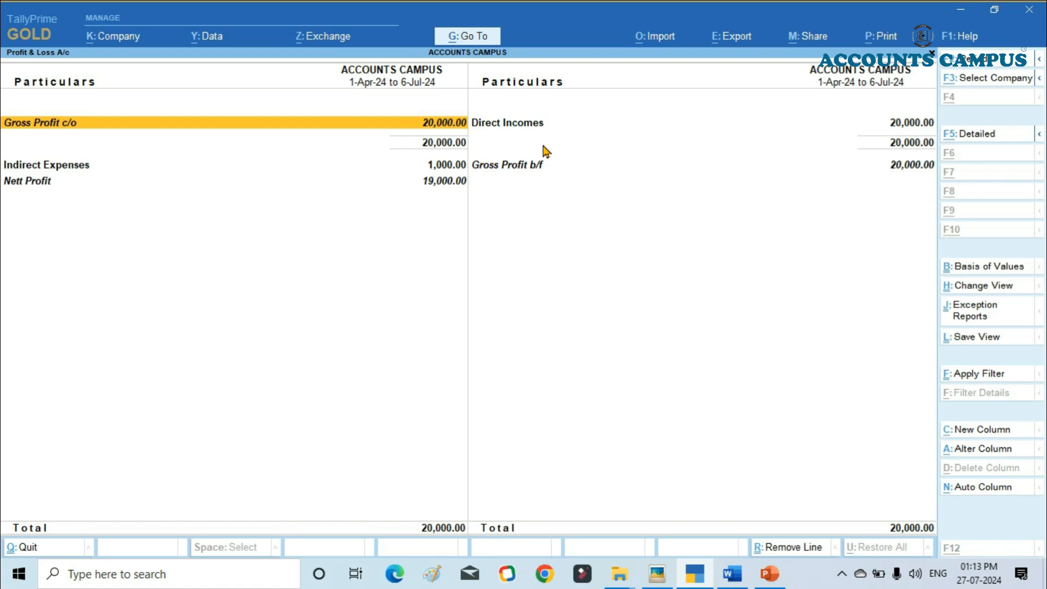
key("alt+F5")
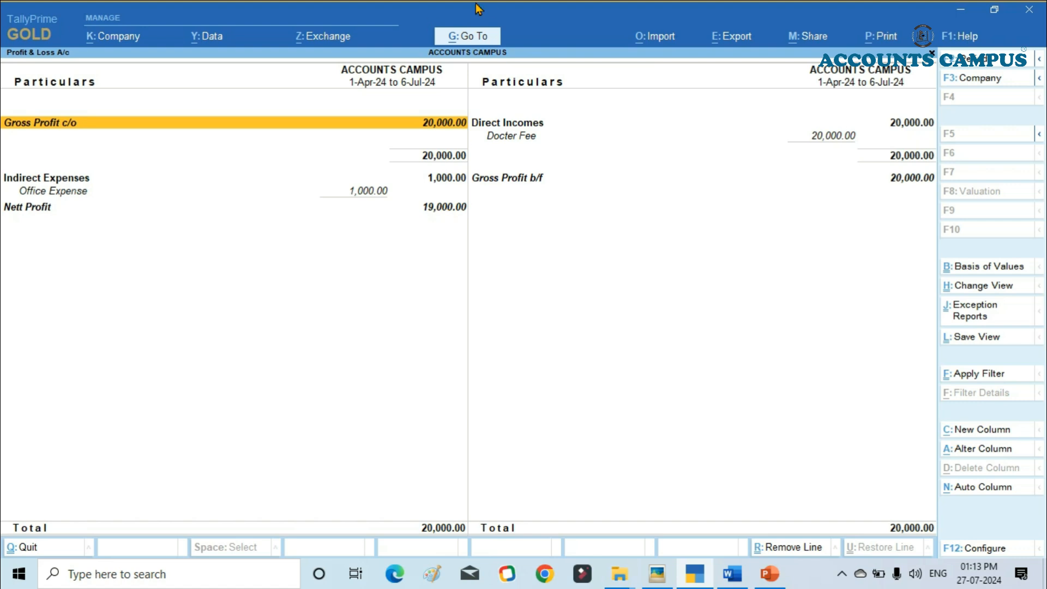
- Open the doctor fee ledger from the report for alteration and bring up the list of groups for its Under field
left_click(529, 140)
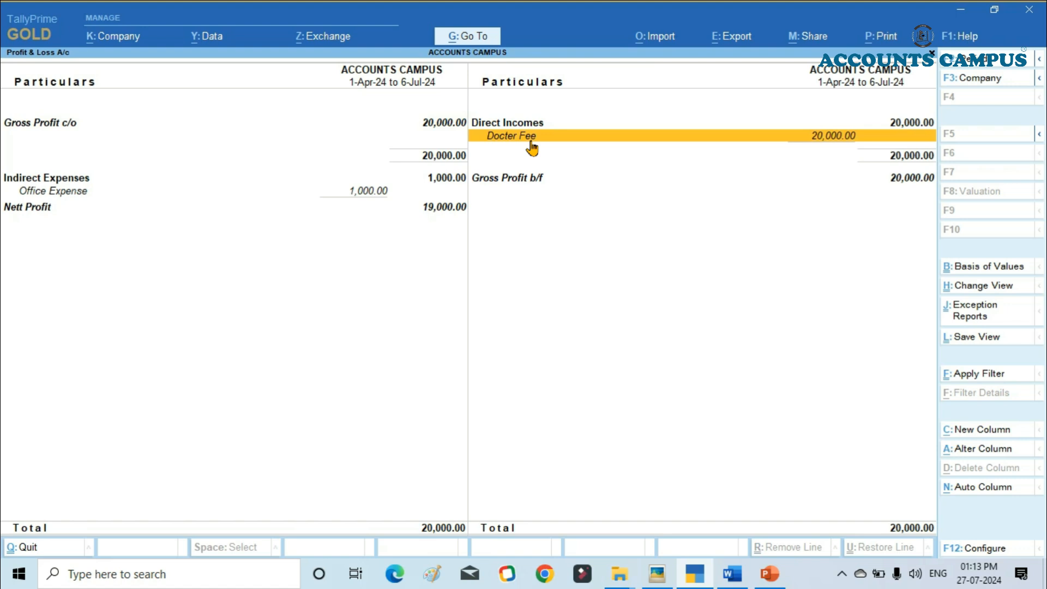
key("ctrl+Return")
key("Return")
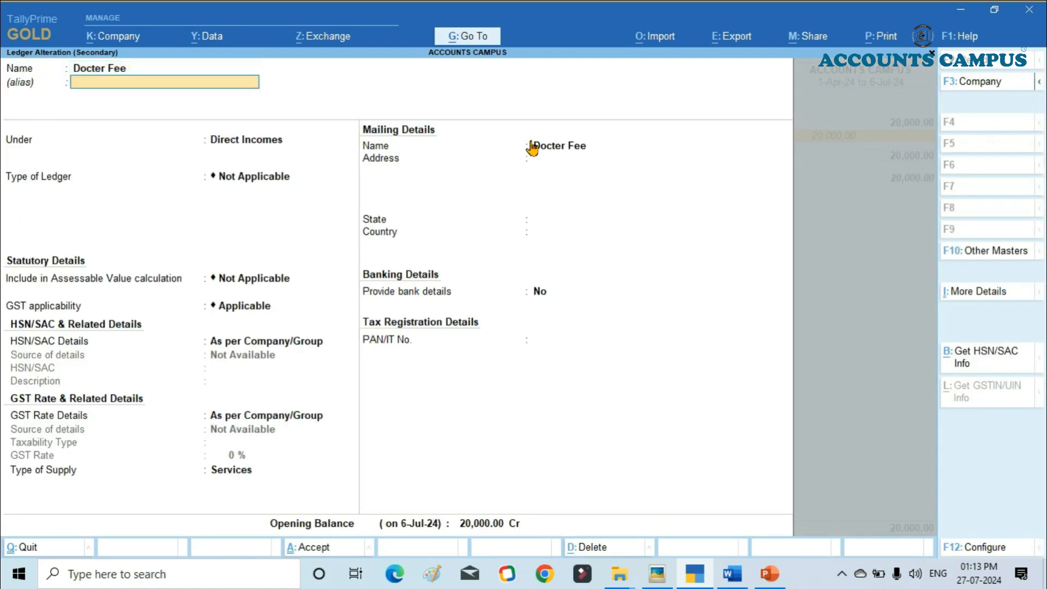
key("Return")
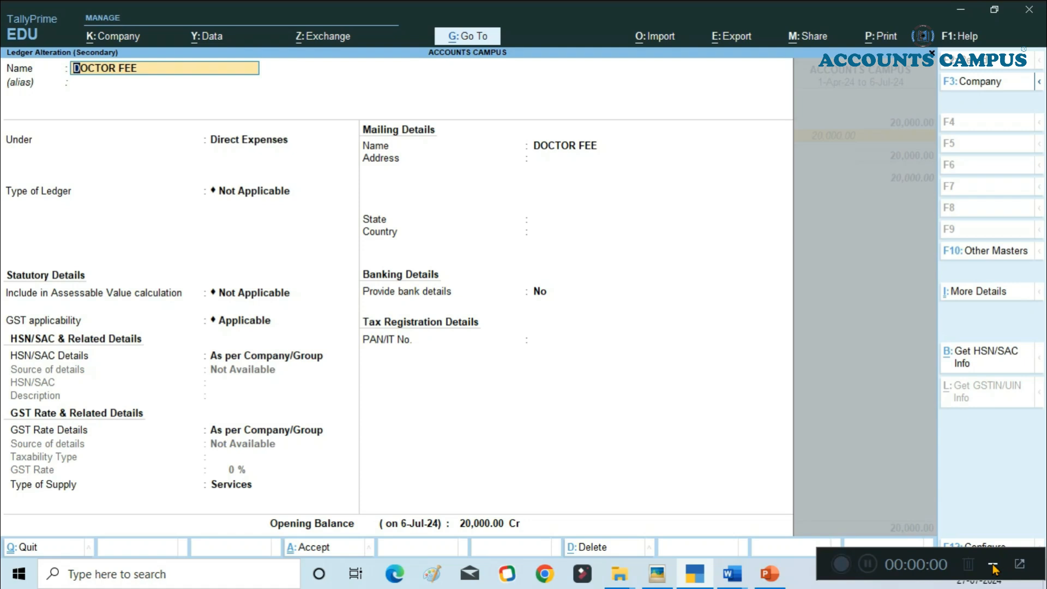
left_click(994, 569)
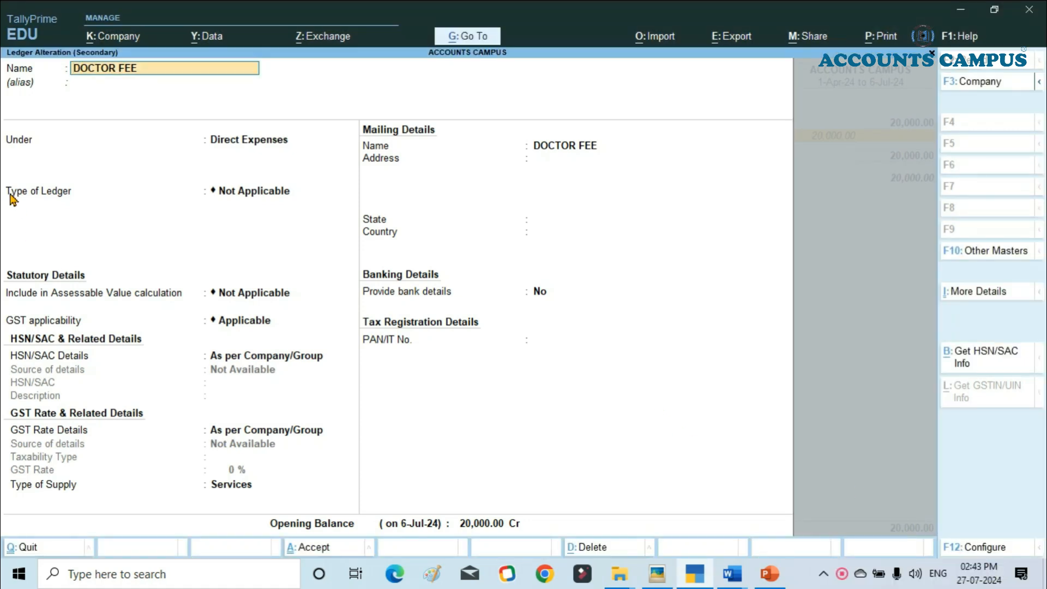
left_click(97, 82)
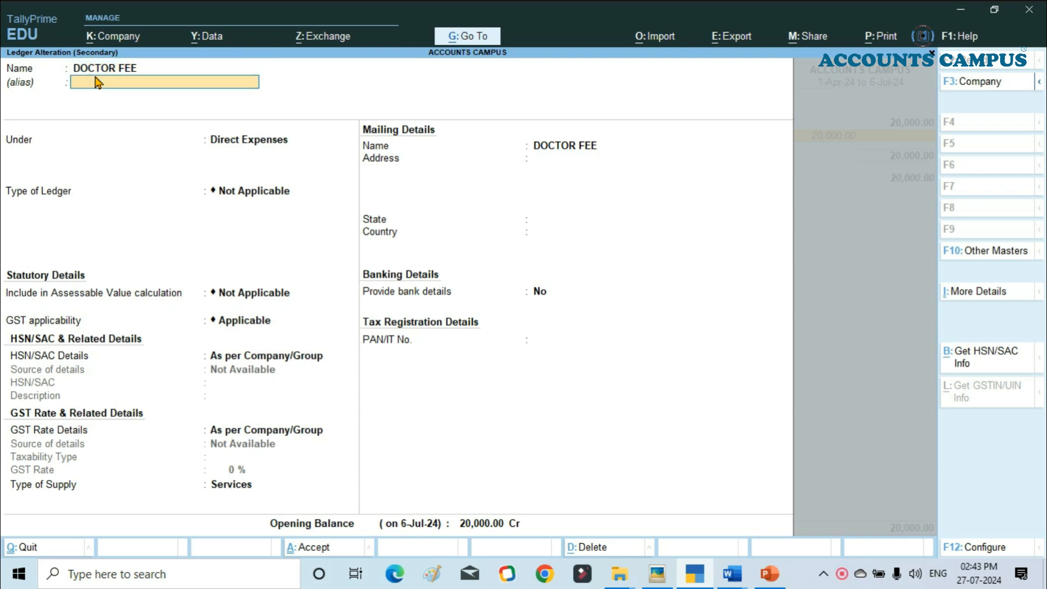
key("Return")
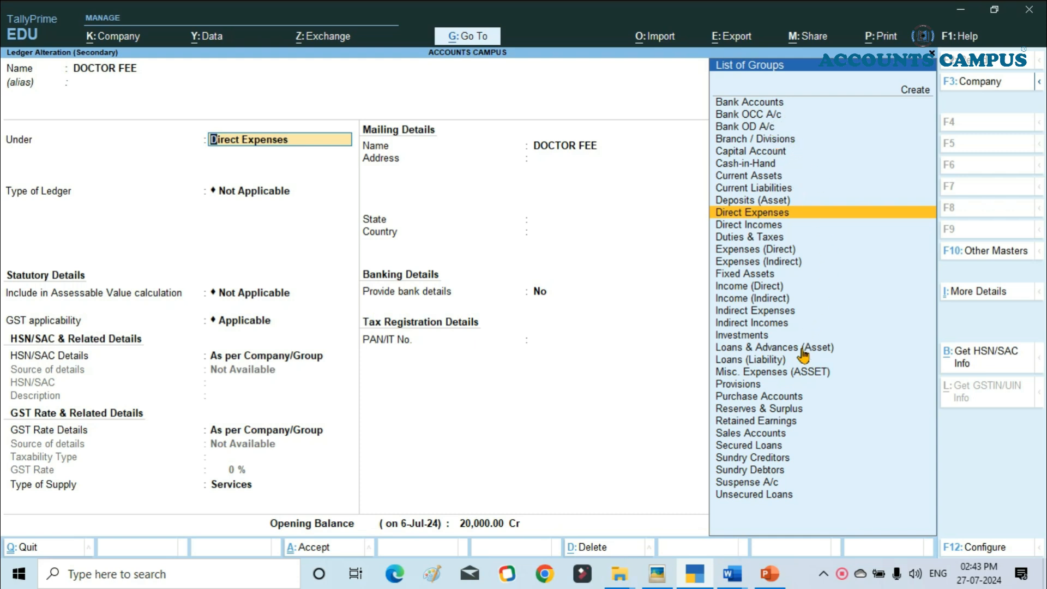
- Switch to Picasa Photo Viewer and show the "Account groups in Tally" slide in full-screen view
left_click(659, 579)
key("Right")
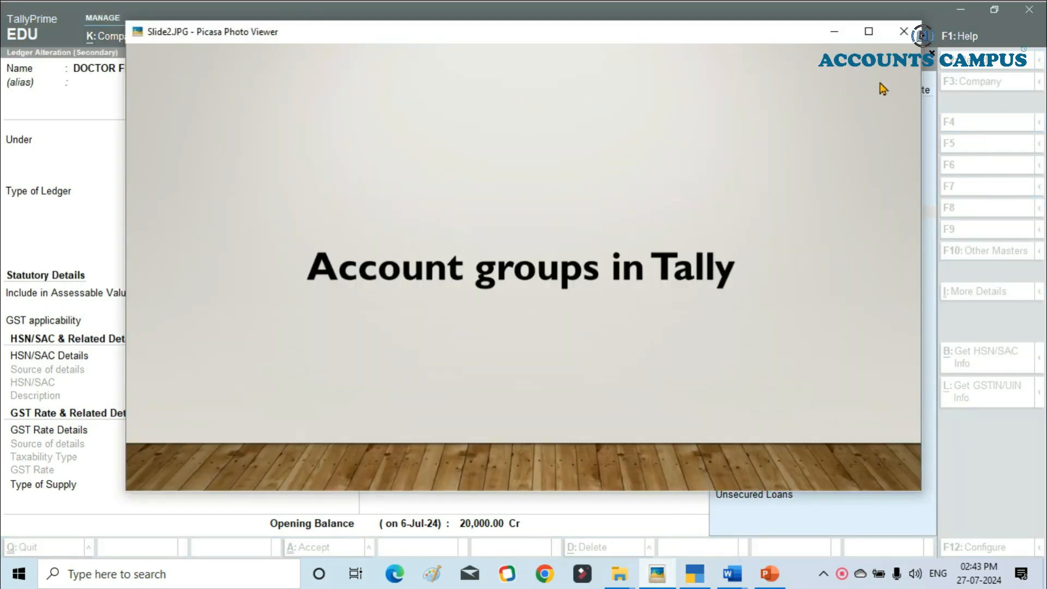
left_click(869, 31)
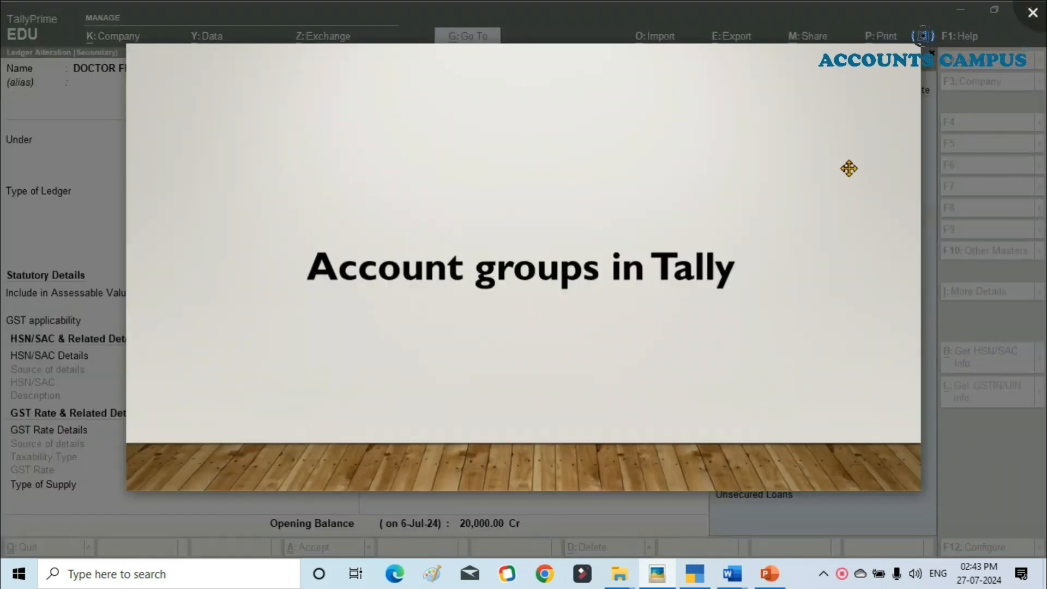